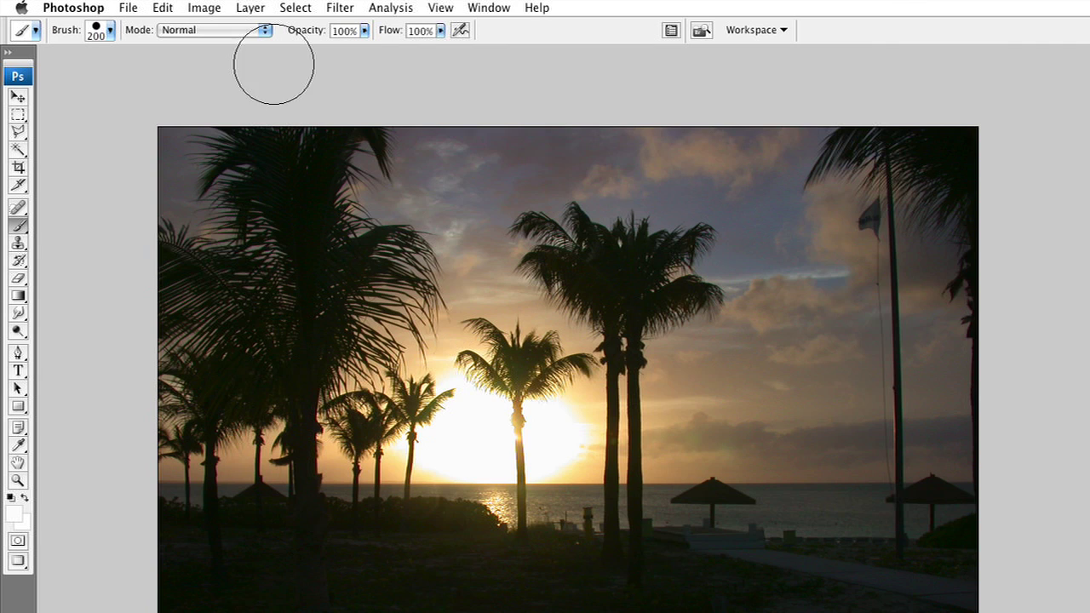
Step: Open the Shadow/Highlight adjustment for the sunset photo and show its full set of options
{"action": "left_click", "coordinate": [204, 7]}
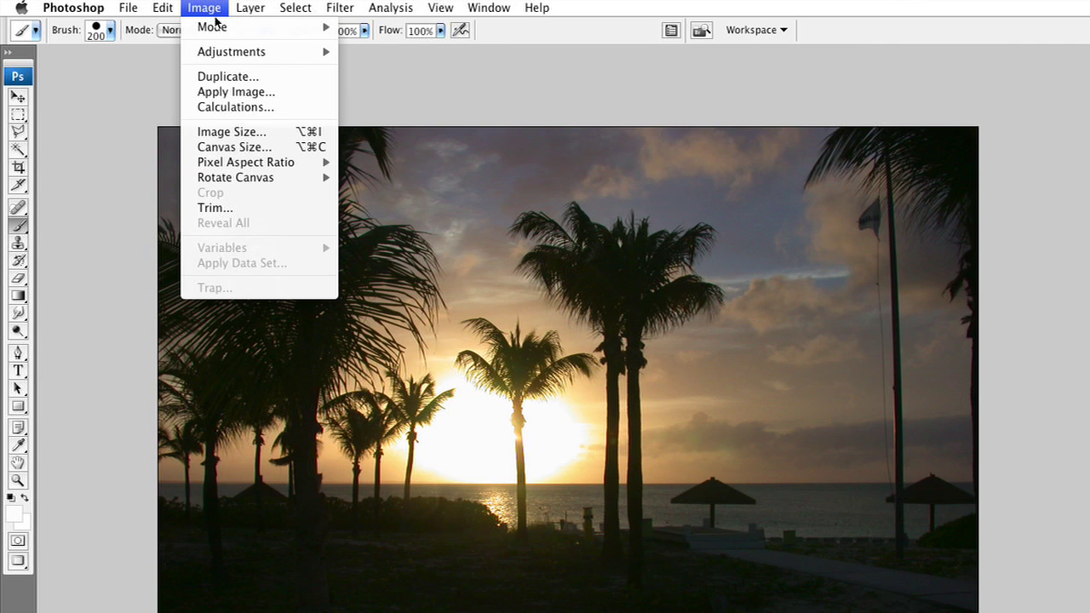
{"action": "mouse_move", "coordinate": [230, 52]}
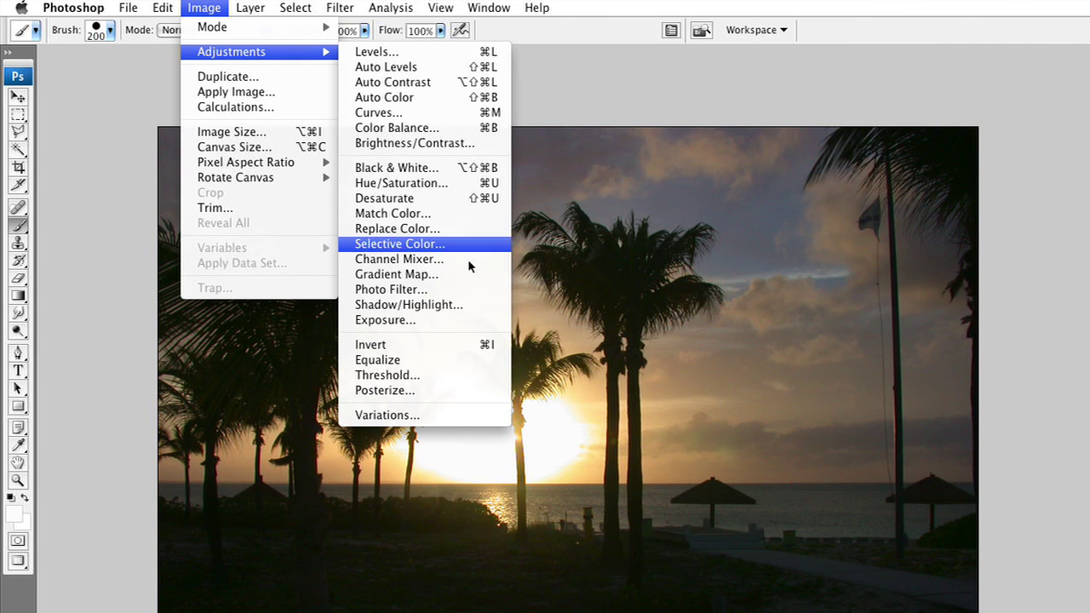
{"action": "left_click", "coordinate": [475, 307]}
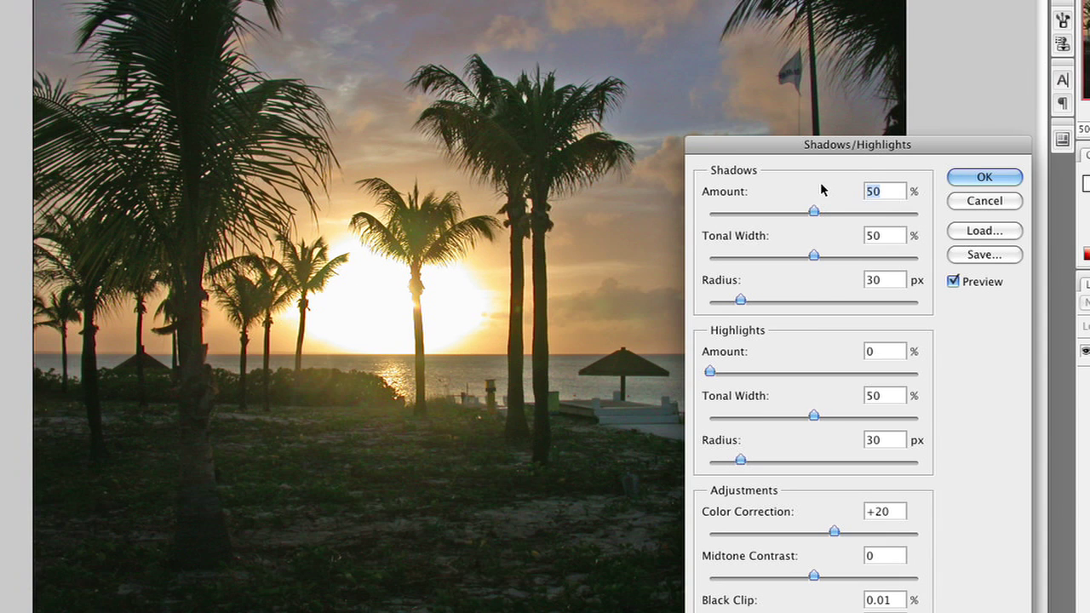
{"action": "left_click", "coordinate": [699, 608]}
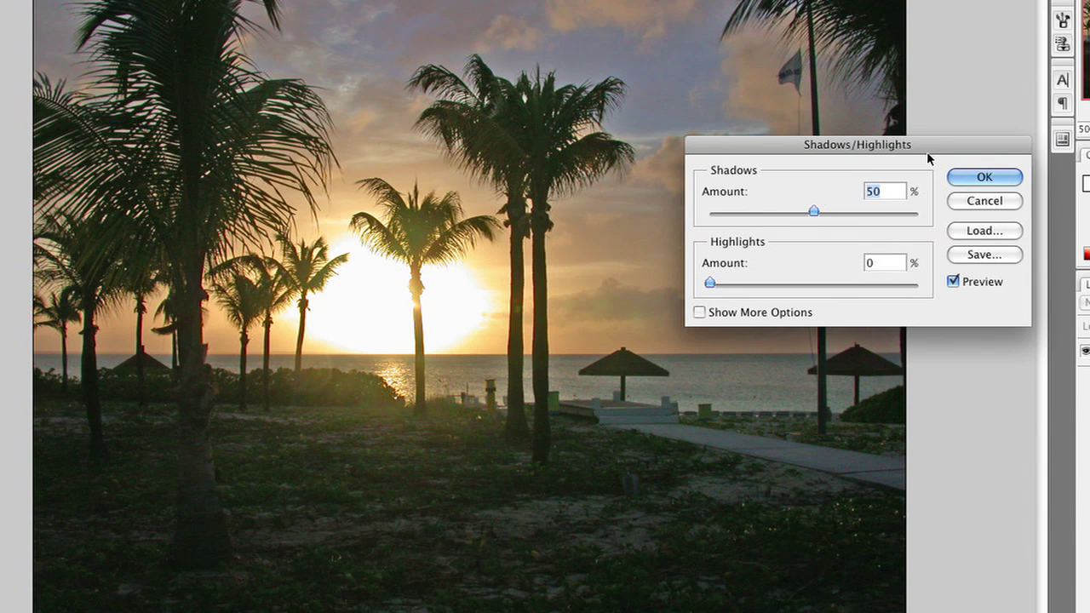
{"action": "left_click", "coordinate": [800, 311]}
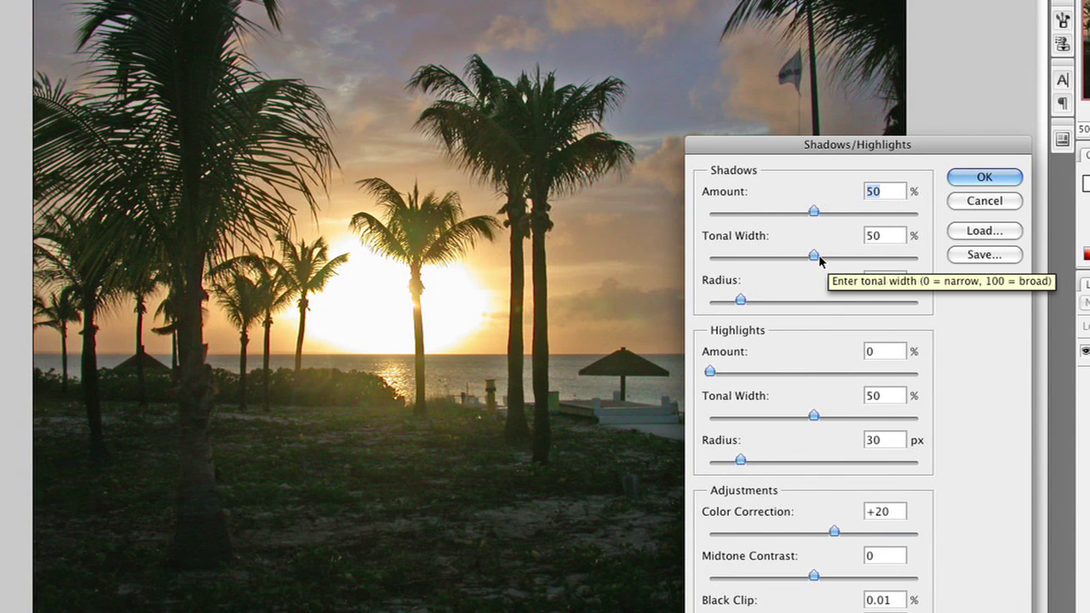
Step: Set the Shadows tonal width to 33%, amount to 77% and radius to 58 px
{"action": "left_click_drag", "start_coordinate": [819, 257], "coordinate": [777, 246]}
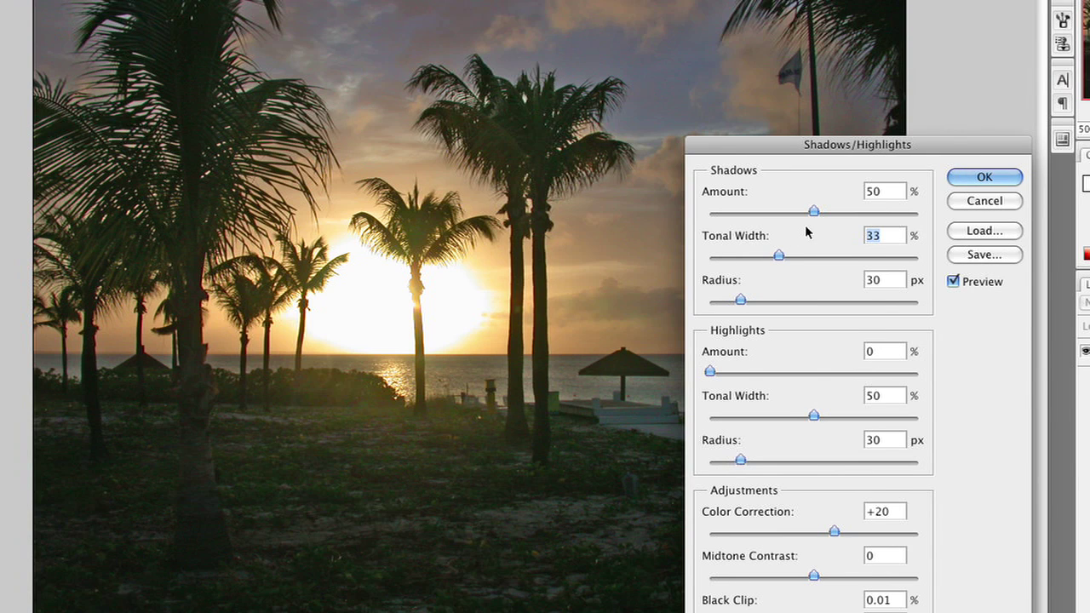
{"action": "left_click_drag", "start_coordinate": [814, 213], "coordinate": [869, 214]}
{"action": "left_click_drag", "start_coordinate": [744, 298], "coordinate": [770, 305]}
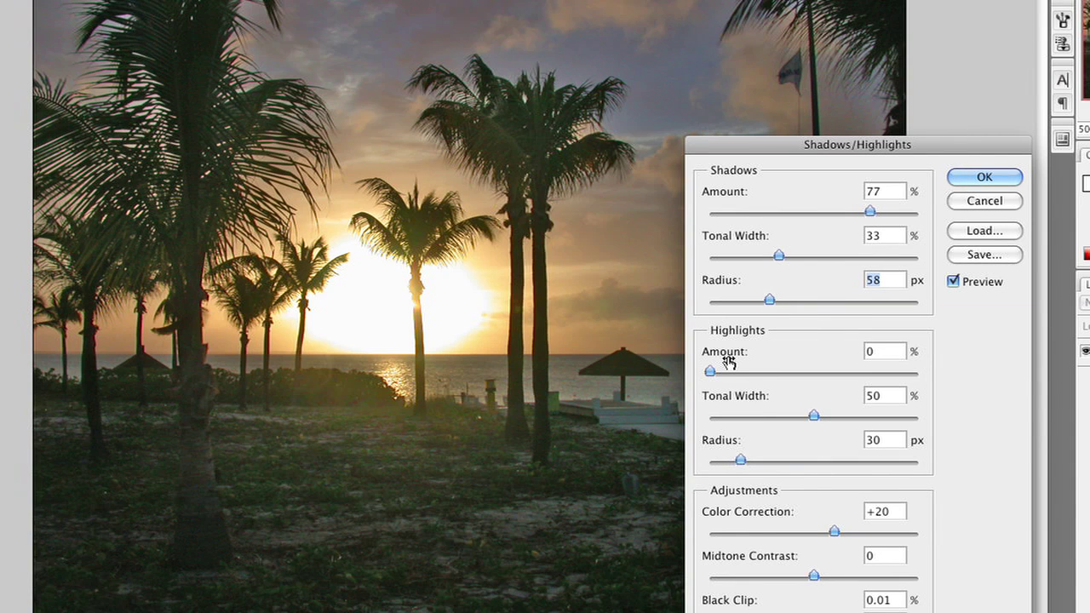
Step: Set the Highlights amount to 36% and the Highlights tonal width to 15%
{"action": "left_click_drag", "start_coordinate": [815, 416], "coordinate": [869, 423]}
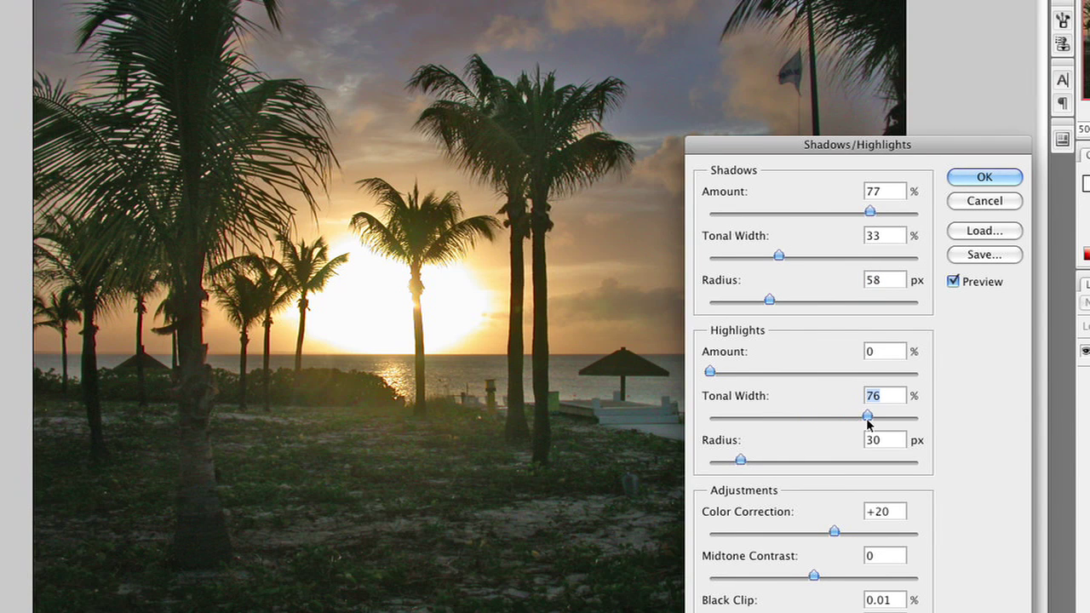
{"action": "left_click_drag", "start_coordinate": [710, 373], "coordinate": [749, 382]}
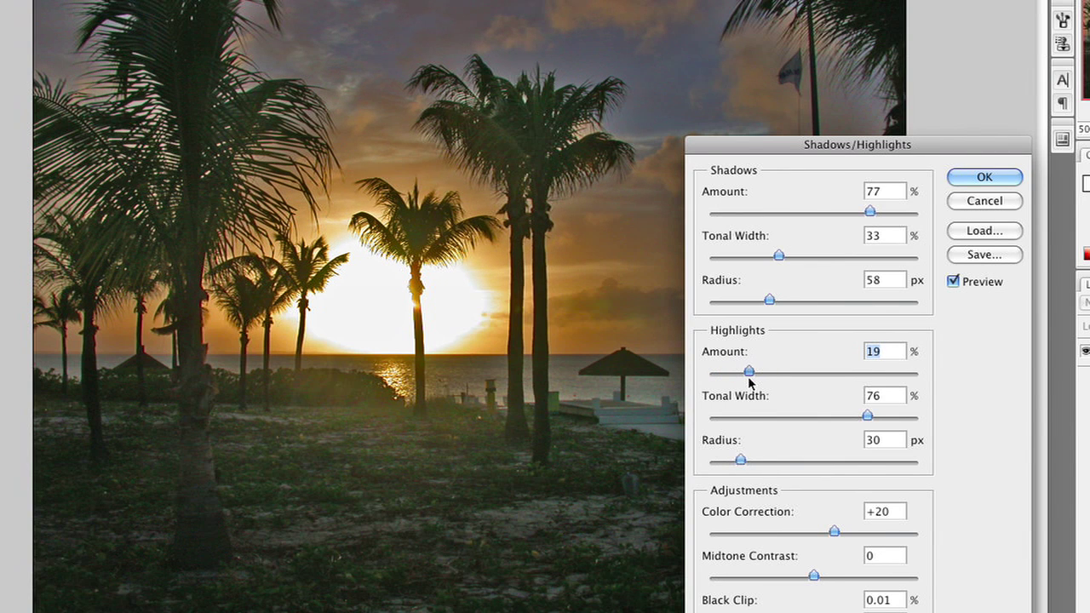
{"action": "left_click_drag", "start_coordinate": [867, 416], "coordinate": [740, 416]}
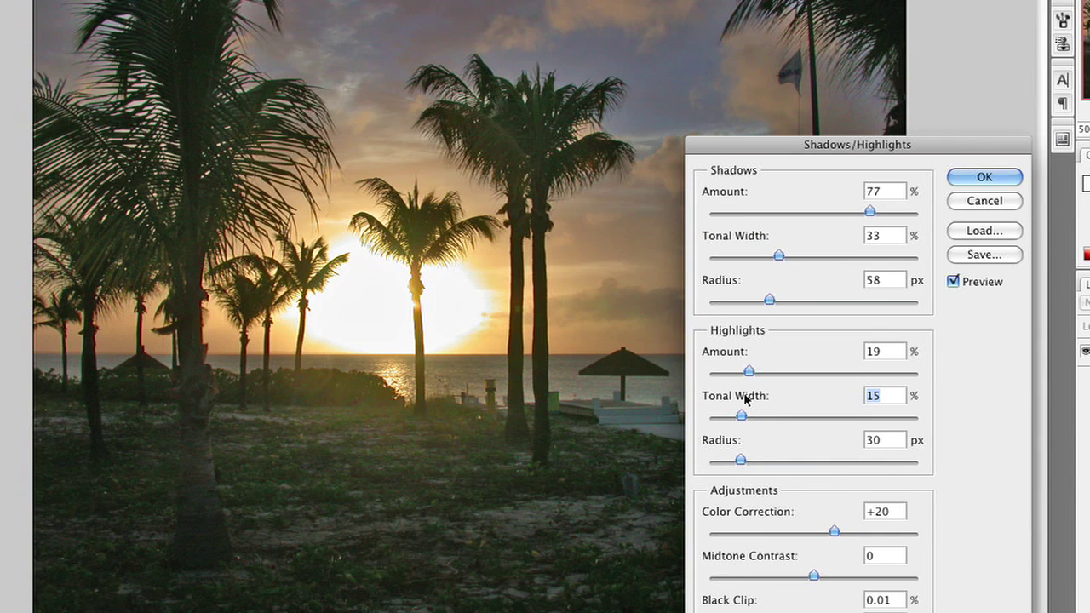
{"action": "left_click_drag", "start_coordinate": [751, 372], "coordinate": [784, 373]}
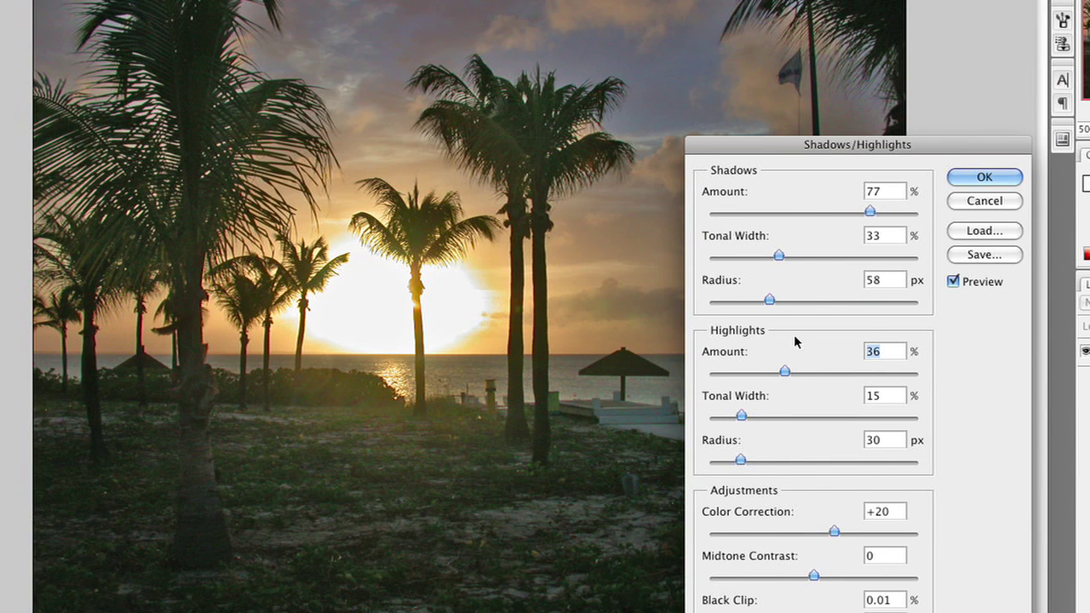
Step: Set Color Correction to +37 and Midtone Contrast to +7 for the sunset photo
{"action": "left_click", "coordinate": [841, 530]}
{"action": "left_click_drag", "start_coordinate": [841, 529], "coordinate": [853, 532]}
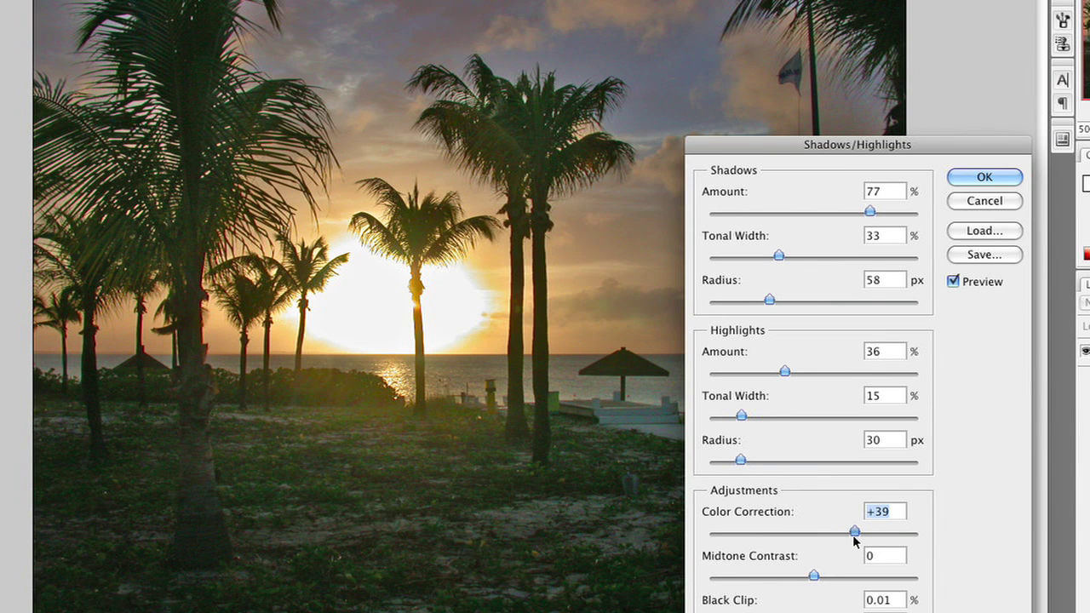
{"action": "left_click_drag", "start_coordinate": [854, 538], "coordinate": [851, 534]}
{"action": "left_click_drag", "start_coordinate": [817, 576], "coordinate": [822, 582]}
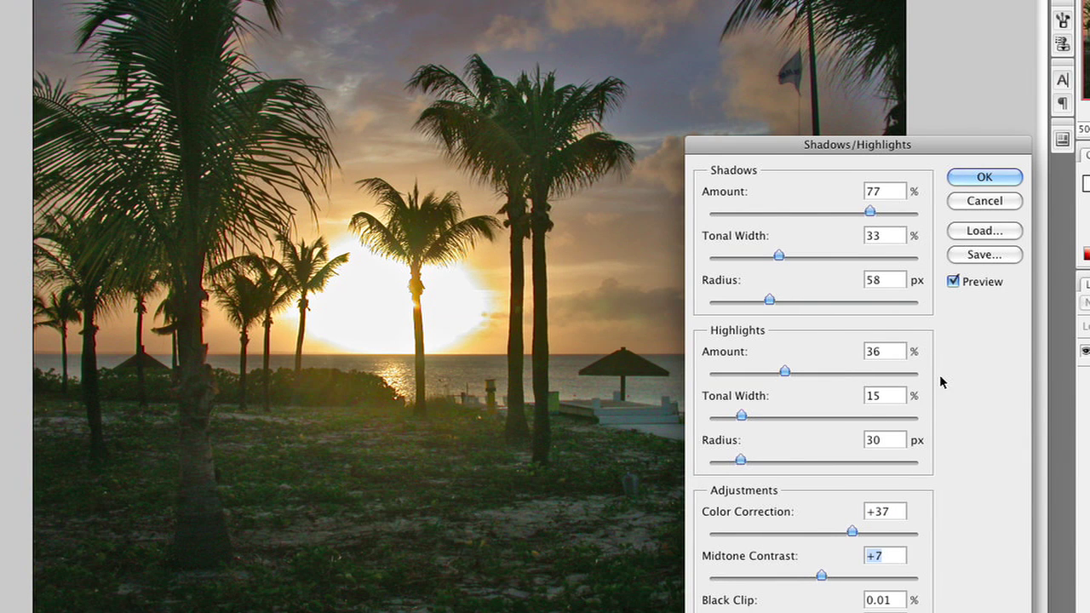
Step: Compare the sunset photo with and without the Shadows/Highlights adjustment
{"action": "left_click", "coordinate": [953, 281]}
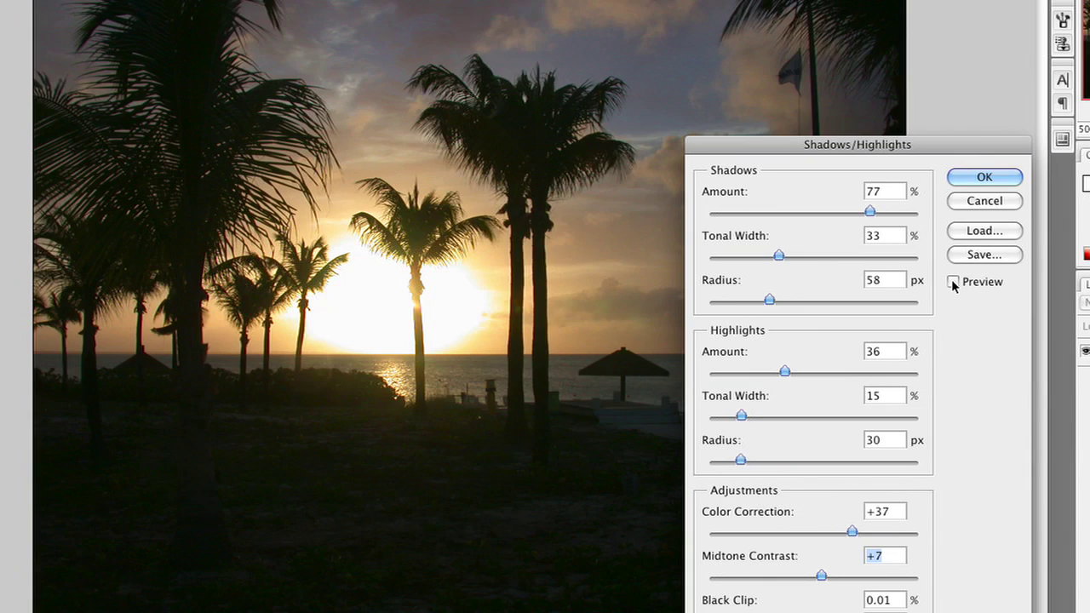
{"action": "left_click", "coordinate": [952, 281]}
{"action": "left_click", "coordinate": [952, 282]}
{"action": "left_click", "coordinate": [953, 281]}
Step: Apply the Shadows/Highlights adjustment to the sunset photo, and close the photo without saving it
{"action": "left_click", "coordinate": [985, 176]}
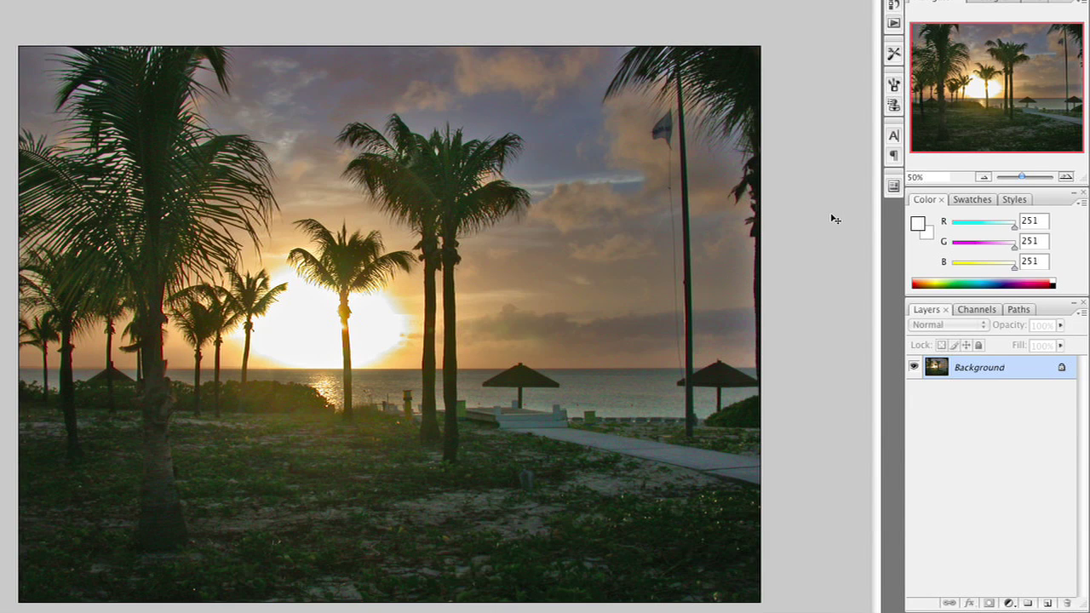
{"action": "key", "text": "super+w"}
{"action": "key", "text": "super+d"}
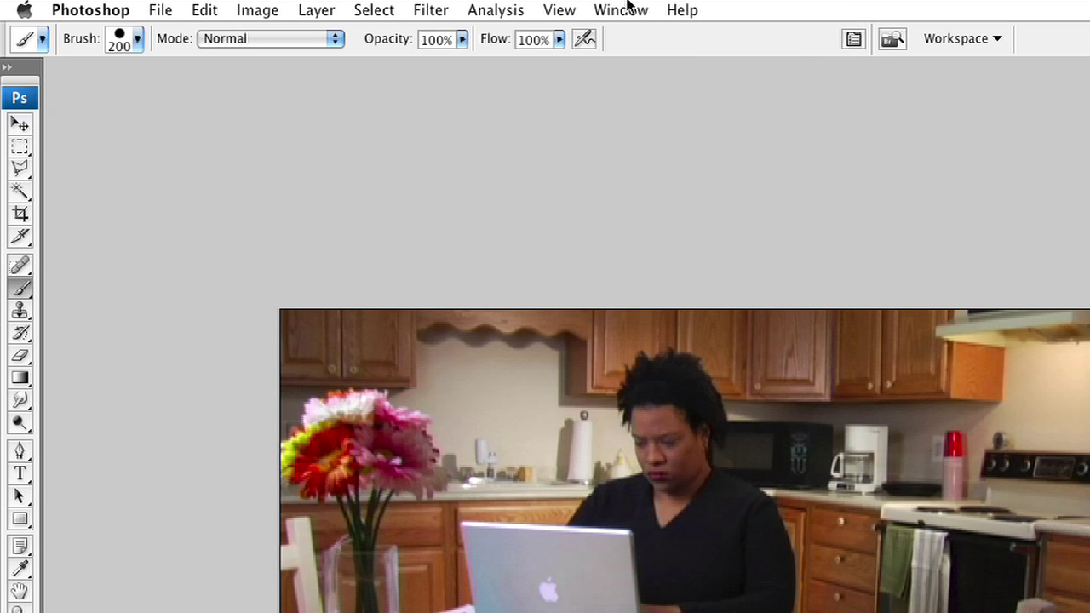
Step: Show the Animation timeline for the kitchen video clip
{"action": "left_click", "coordinate": [626, 7]}
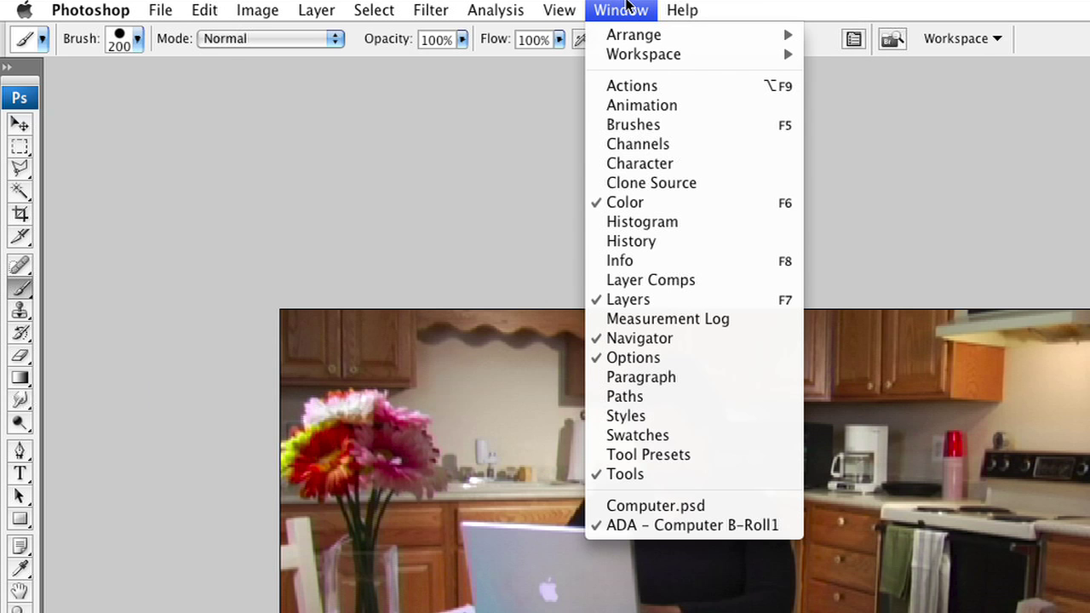
{"action": "left_click", "coordinate": [630, 104]}
{"action": "mouse_move", "coordinate": [288, 515]}
{"action": "left_mouse_down"}
{"action": "mouse_move", "coordinate": [437, 518]}
{"action": "mouse_move", "coordinate": [273, 519]}
{"action": "left_mouse_up"}
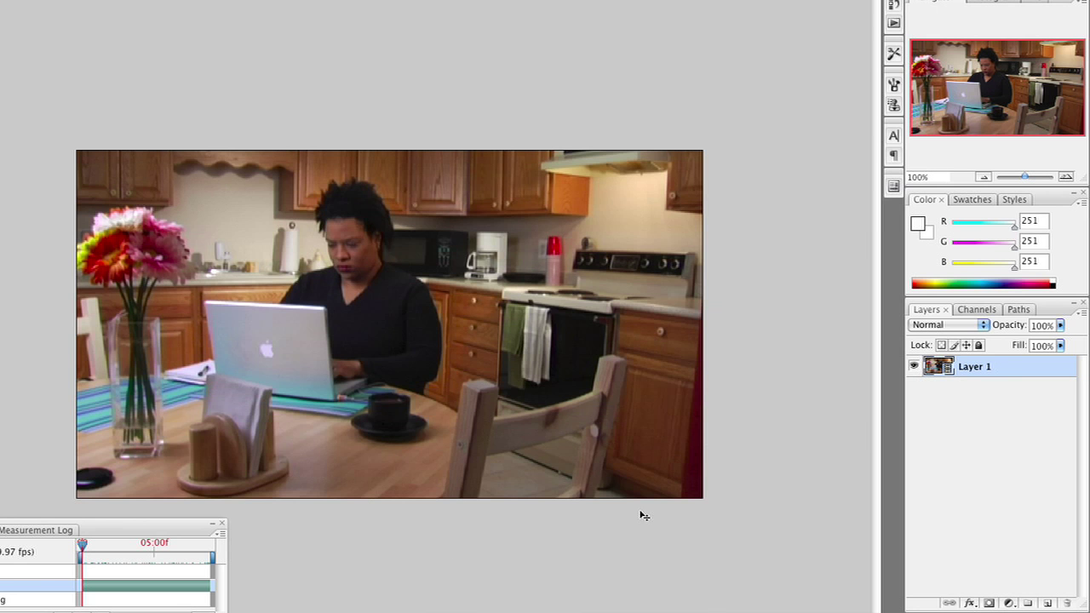
Step: Convert the video layer, Layer 1, to a Smart Object and open the Shadow/Highlight adjustment for it
{"action": "right_click", "coordinate": [1052, 370]}
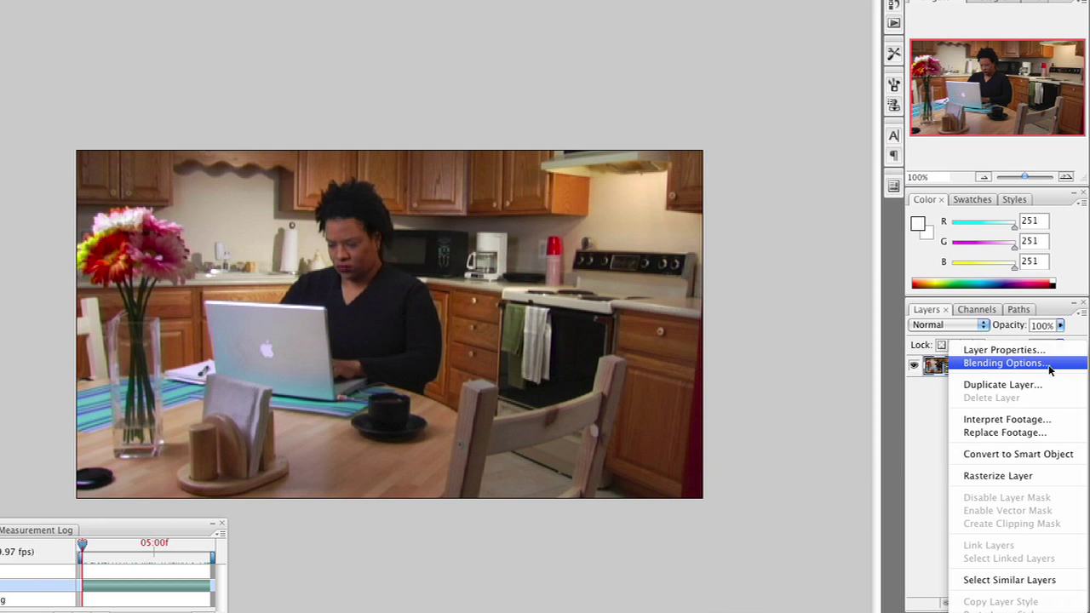
{"action": "left_click", "coordinate": [1034, 454]}
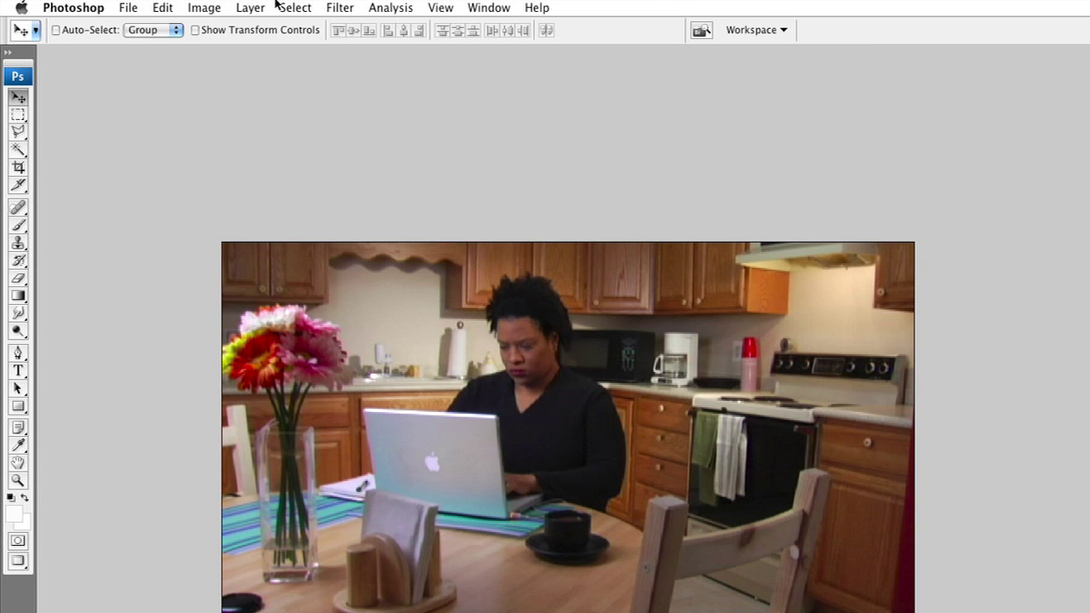
{"action": "left_click", "coordinate": [204, 7]}
{"action": "mouse_move", "coordinate": [208, 53]}
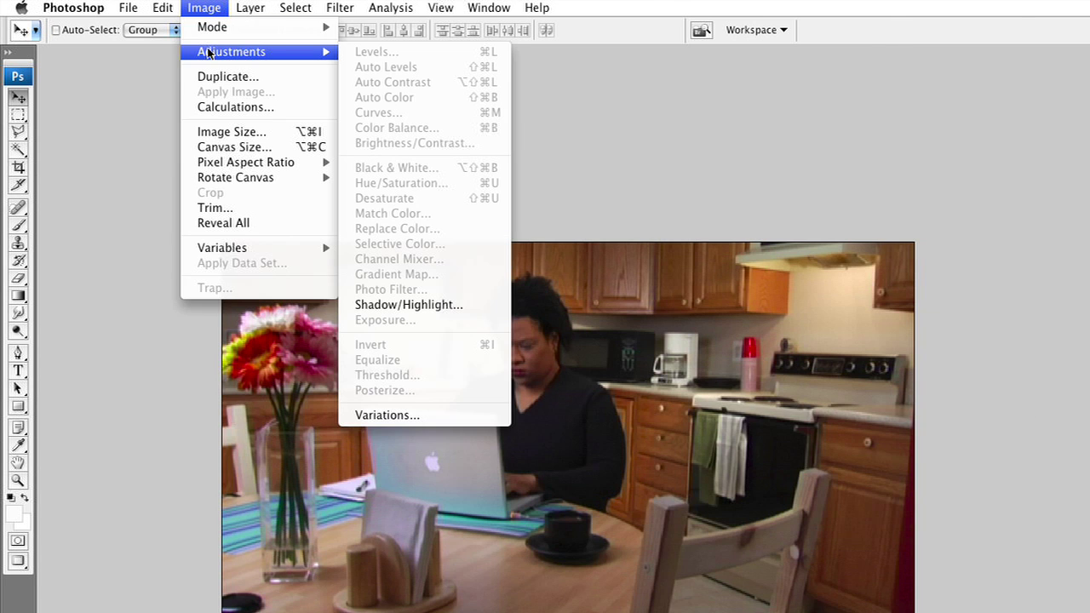
{"action": "left_click", "coordinate": [487, 305]}
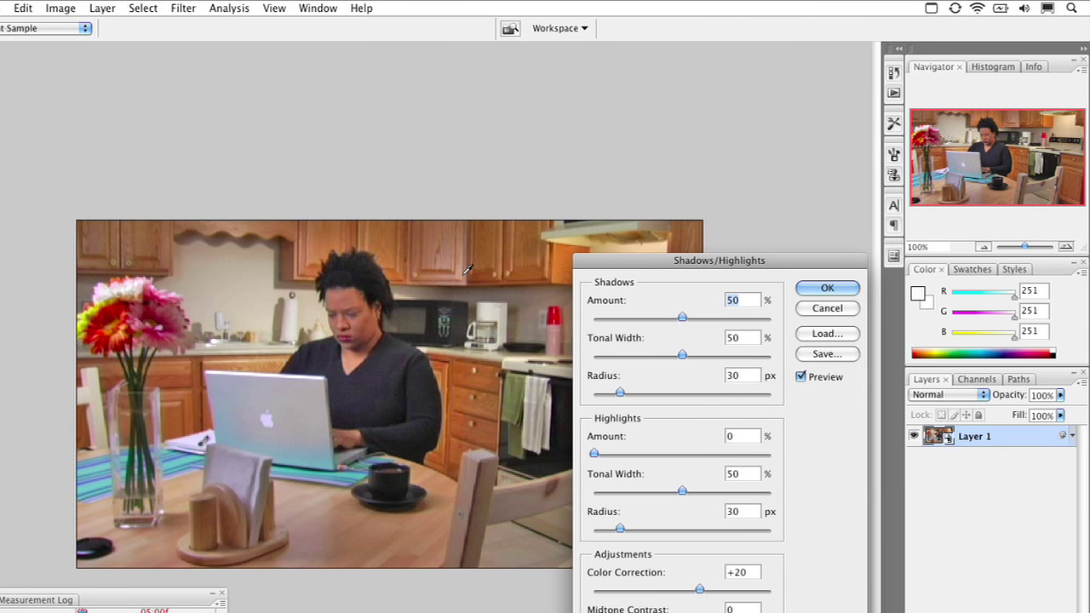
{"action": "left_click_drag", "start_coordinate": [716, 263], "coordinate": [708, 43]}
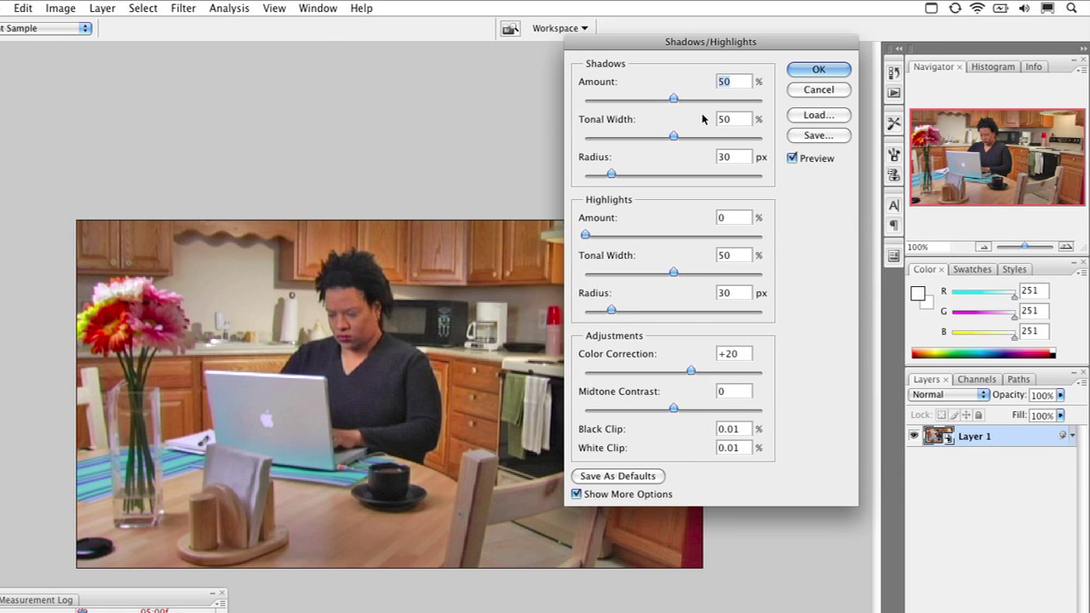
Step: Set the Shadows amount to 33% and tonal width to 48%, and the Highlights amount to 11% and tonal width to 27%
{"action": "left_click_drag", "start_coordinate": [674, 99], "coordinate": [643, 101]}
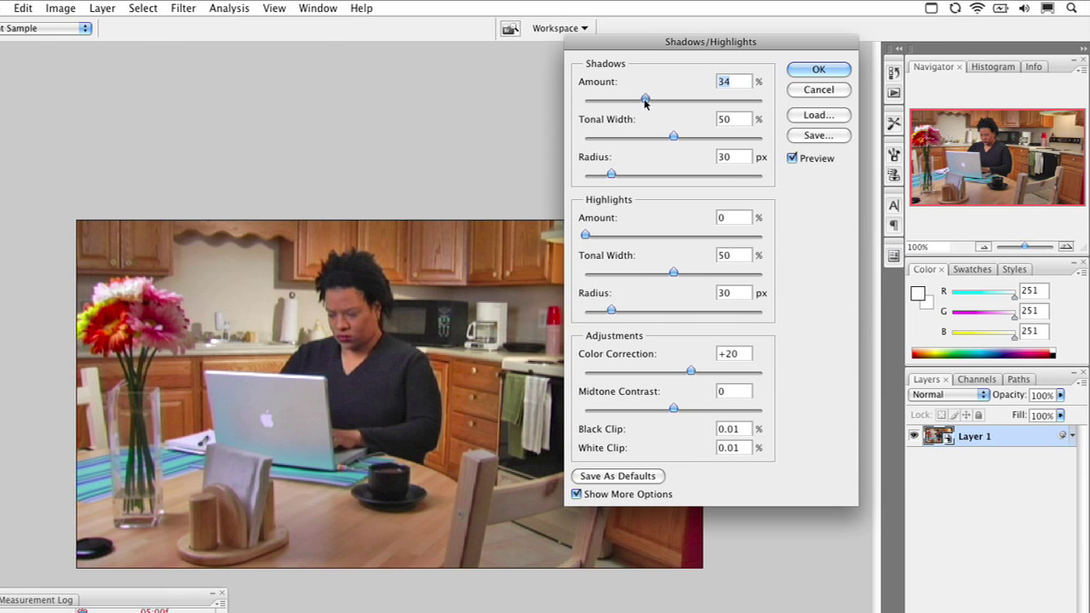
{"action": "mouse_move", "coordinate": [673, 137]}
{"action": "left_mouse_down"}
{"action": "mouse_move", "coordinate": [575, 143]}
{"action": "mouse_move", "coordinate": [670, 151]}
{"action": "left_mouse_up"}
{"action": "left_click_drag", "start_coordinate": [584, 236], "coordinate": [604, 240]}
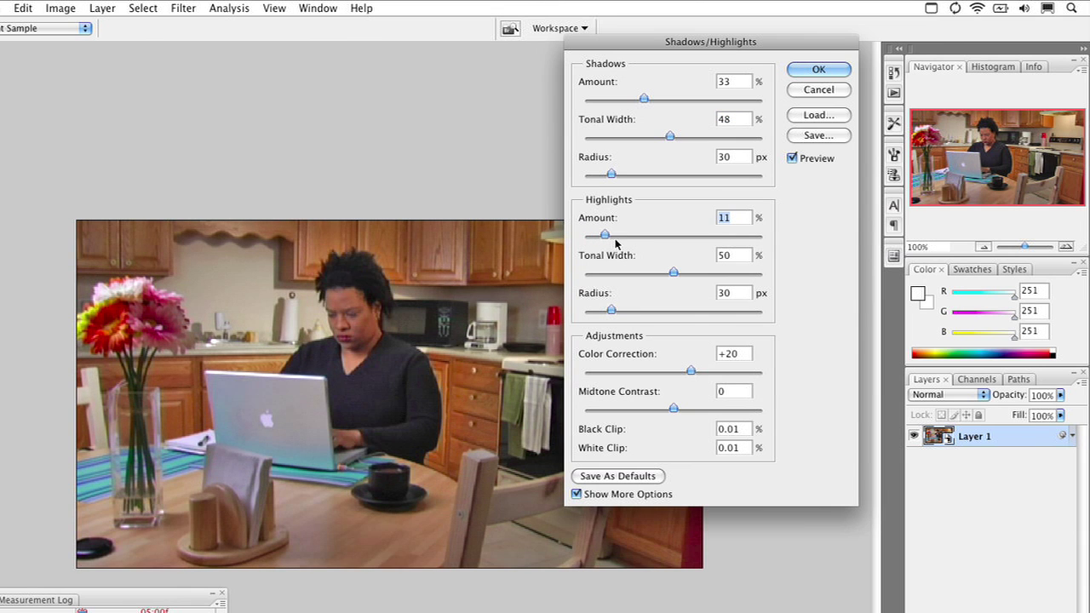
{"action": "left_click_drag", "start_coordinate": [668, 273], "coordinate": [633, 274]}
Step: Set Color Correction to +30 and Midtone Contrast to +9, and fine-tune the Shadows amount to 37%
{"action": "left_click_drag", "start_coordinate": [692, 372], "coordinate": [700, 373]}
{"action": "left_click_drag", "start_coordinate": [673, 409], "coordinate": [681, 409]}
{"action": "left_click_drag", "start_coordinate": [644, 99], "coordinate": [651, 100]}
{"action": "left_click_drag", "start_coordinate": [763, 43], "coordinate": [805, 45]}
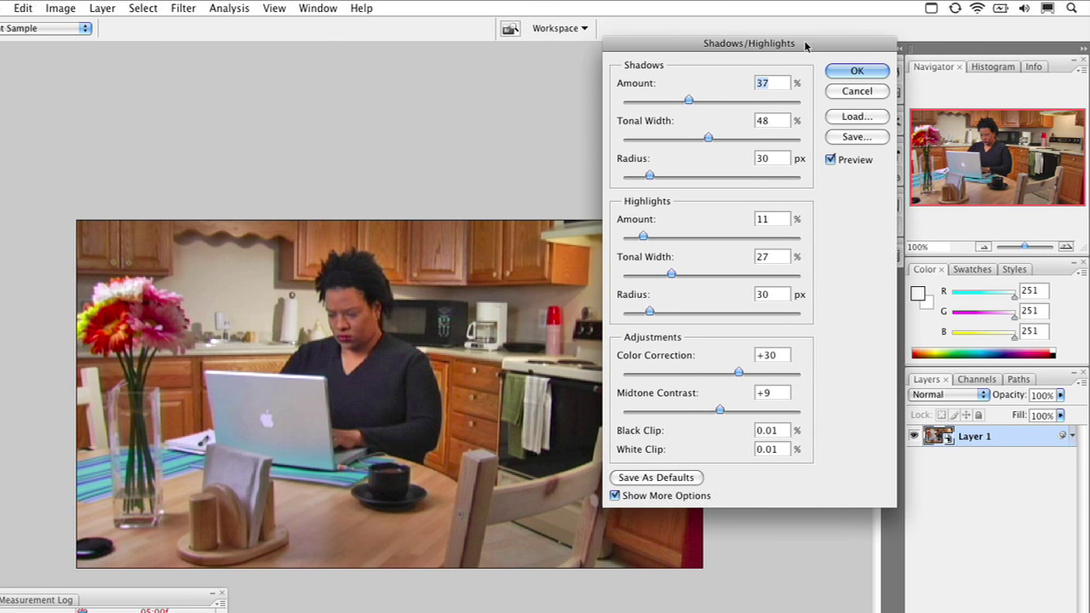
Step: Compare the kitchen clip with and without the Shadows/Highlights adjustment, and apply the adjustment
{"action": "left_click", "coordinate": [829, 161]}
{"action": "left_click", "coordinate": [829, 160]}
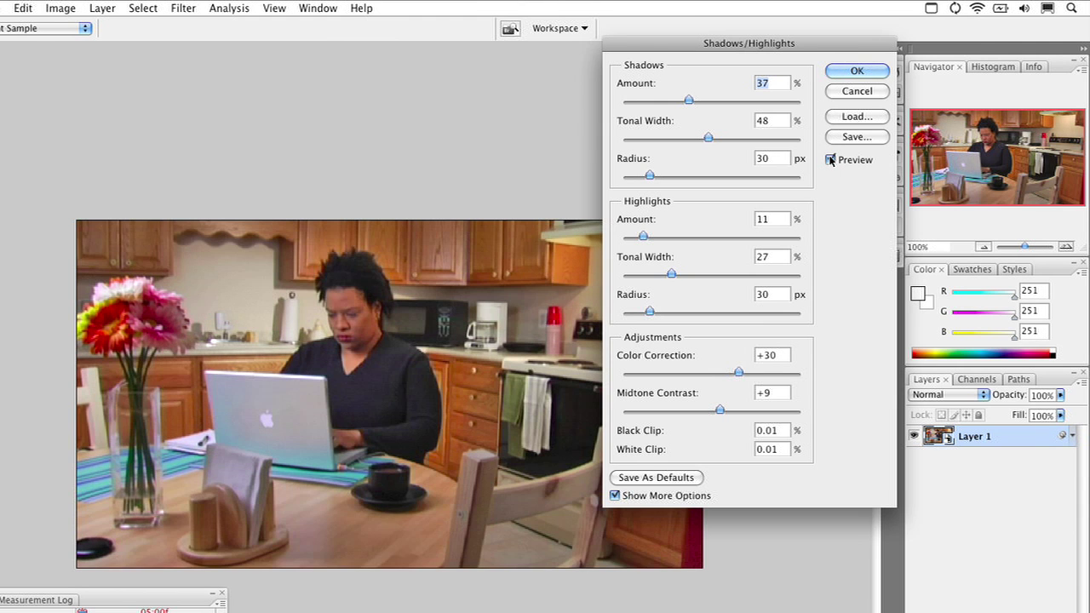
{"action": "left_click", "coordinate": [830, 161]}
{"action": "left_click", "coordinate": [830, 160]}
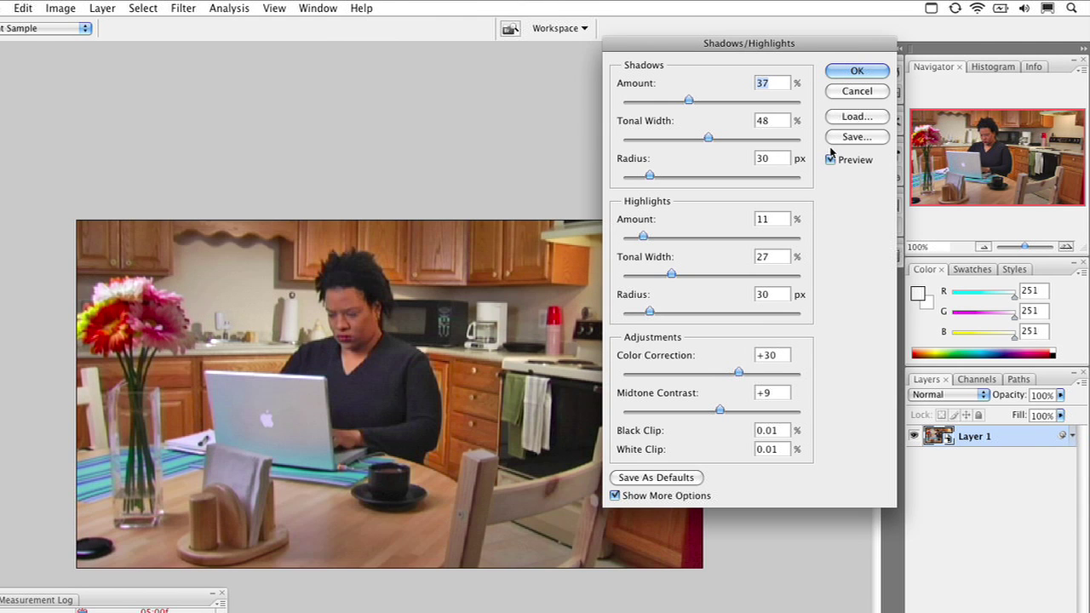
{"action": "left_click", "coordinate": [840, 76]}
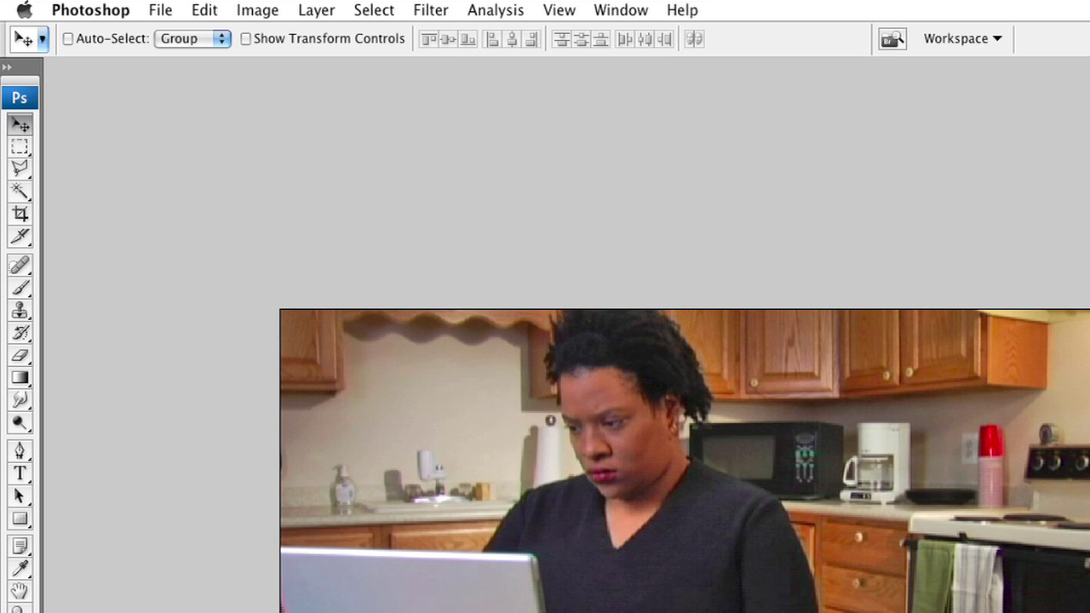
Step: Start a video render of the corrected kitchen clip, with QuickTime Movie as the export format
{"action": "left_click", "coordinate": [161, 10]}
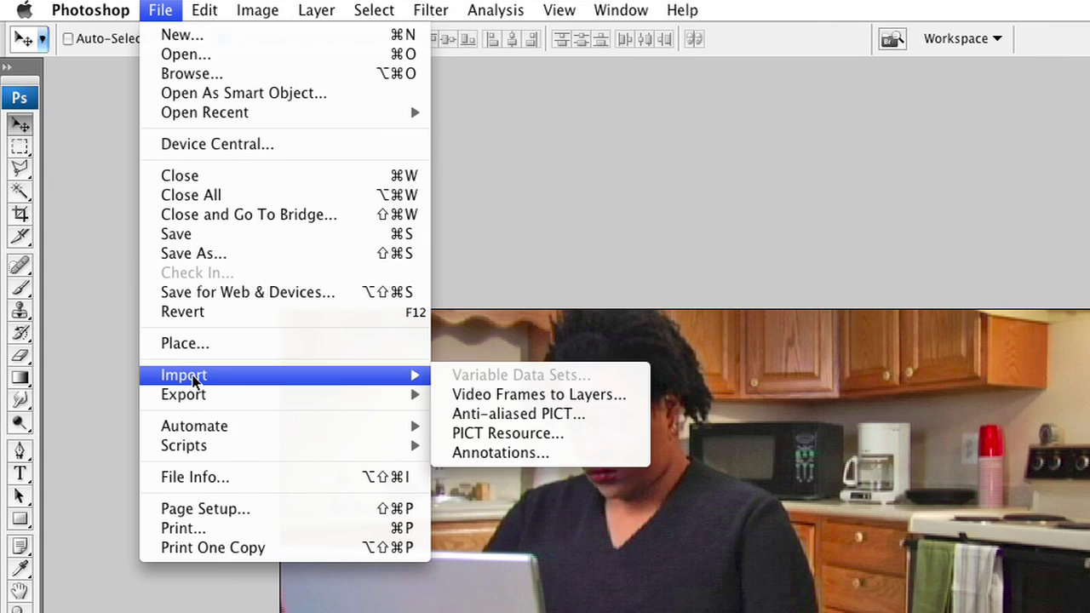
{"action": "mouse_move", "coordinate": [195, 397]}
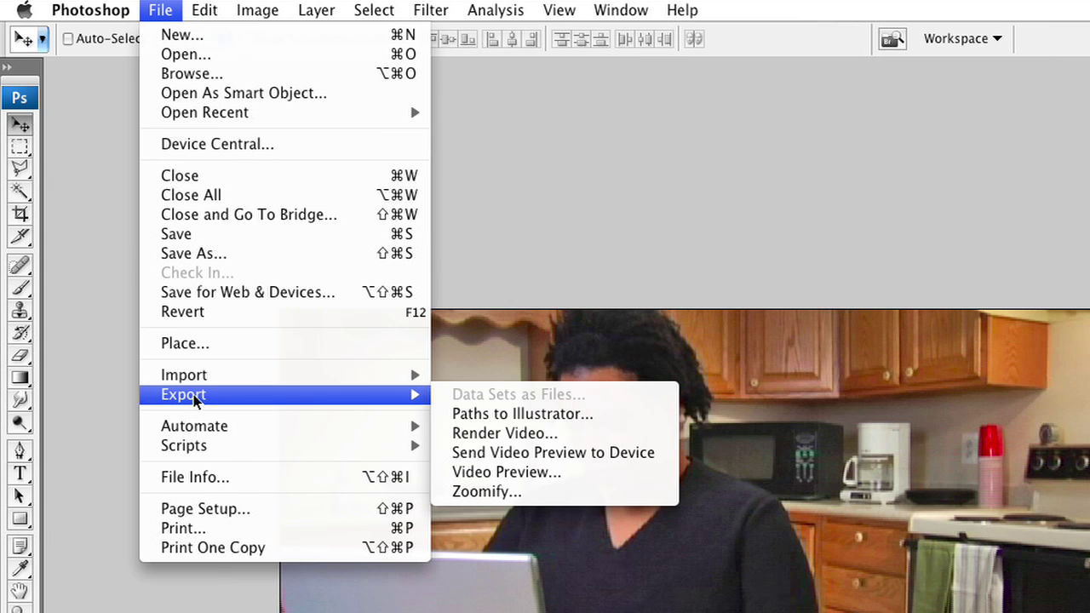
{"action": "left_click", "coordinate": [462, 434]}
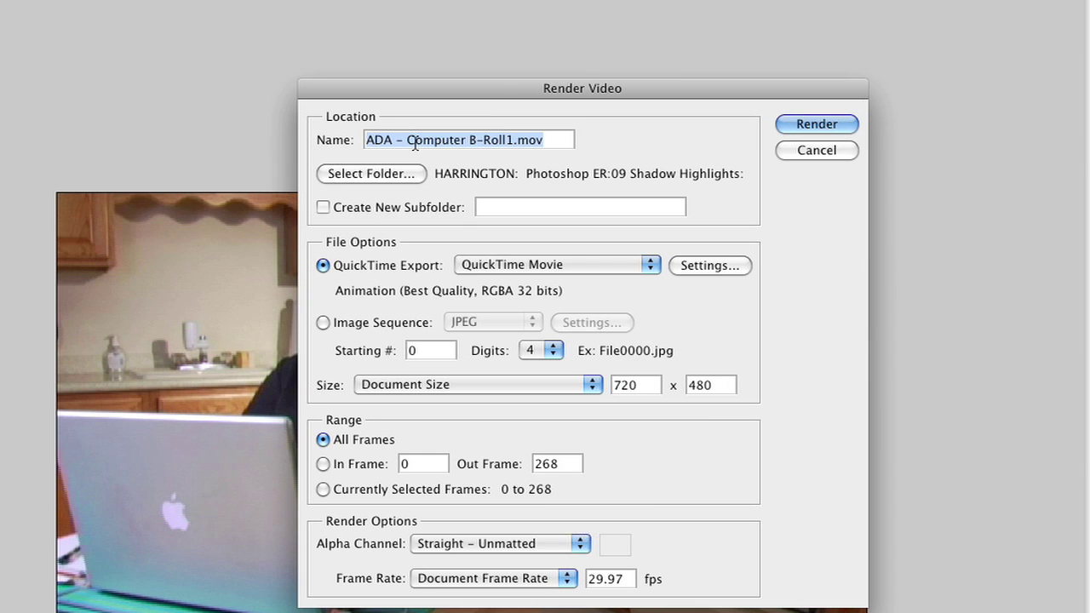
{"action": "left_click", "coordinate": [579, 262]}
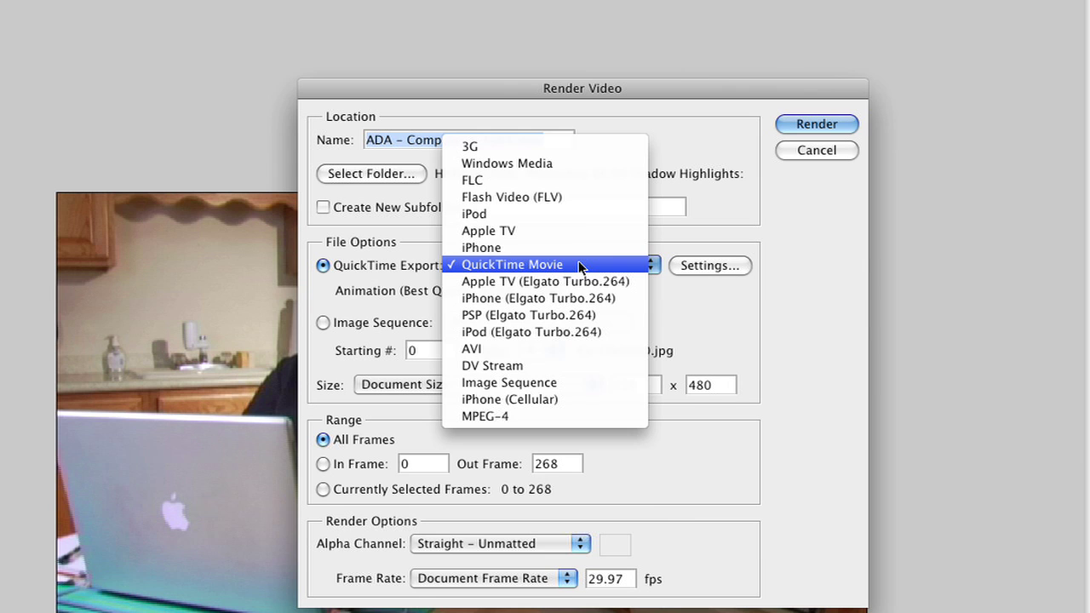
{"action": "left_click", "coordinate": [578, 264]}
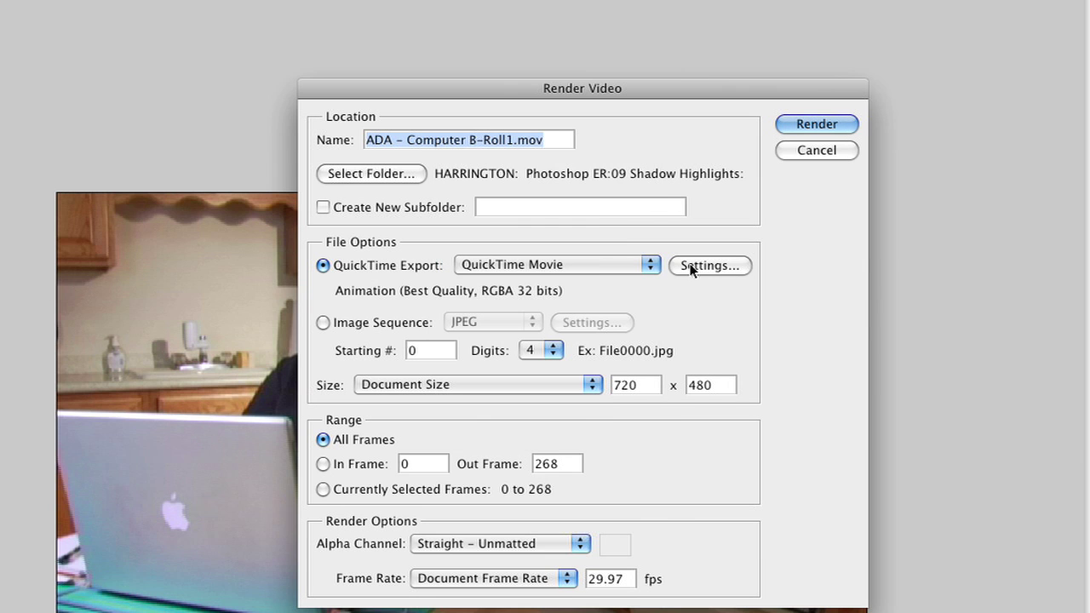
Step: In the QuickTime video compression settings, keep the Animation codec, set the color depth to Millions of Colors, and accept the movie settings
{"action": "left_click", "coordinate": [691, 267]}
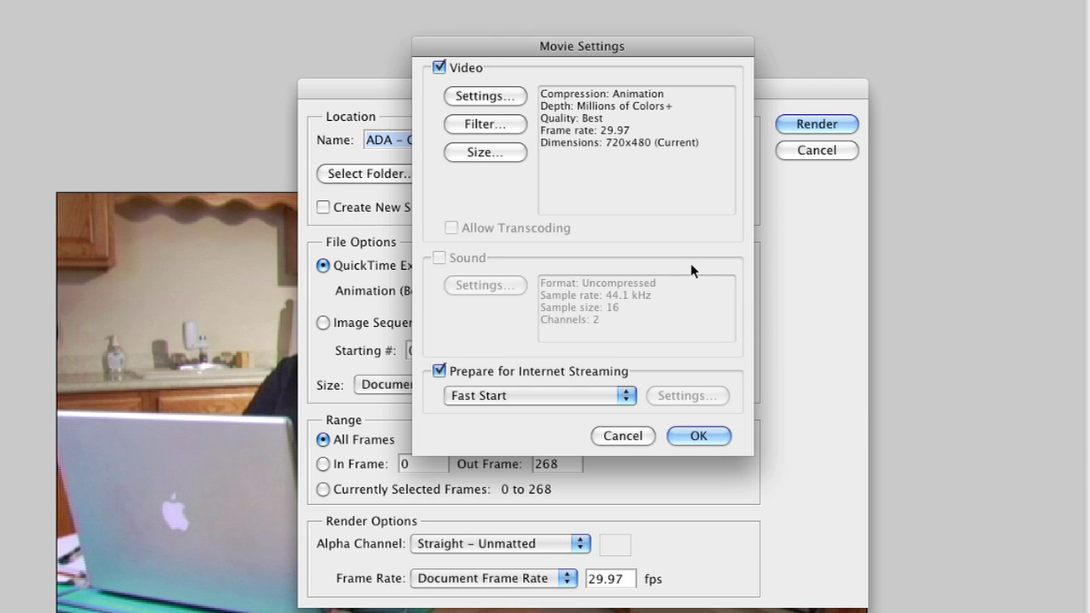
{"action": "left_click", "coordinate": [486, 97]}
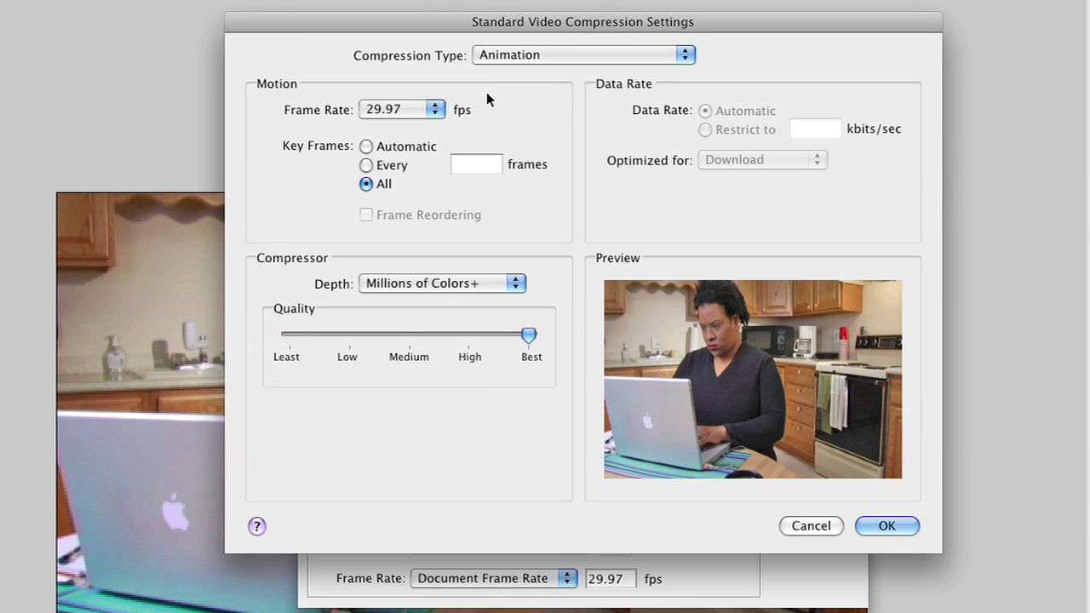
{"action": "left_click", "coordinate": [546, 55]}
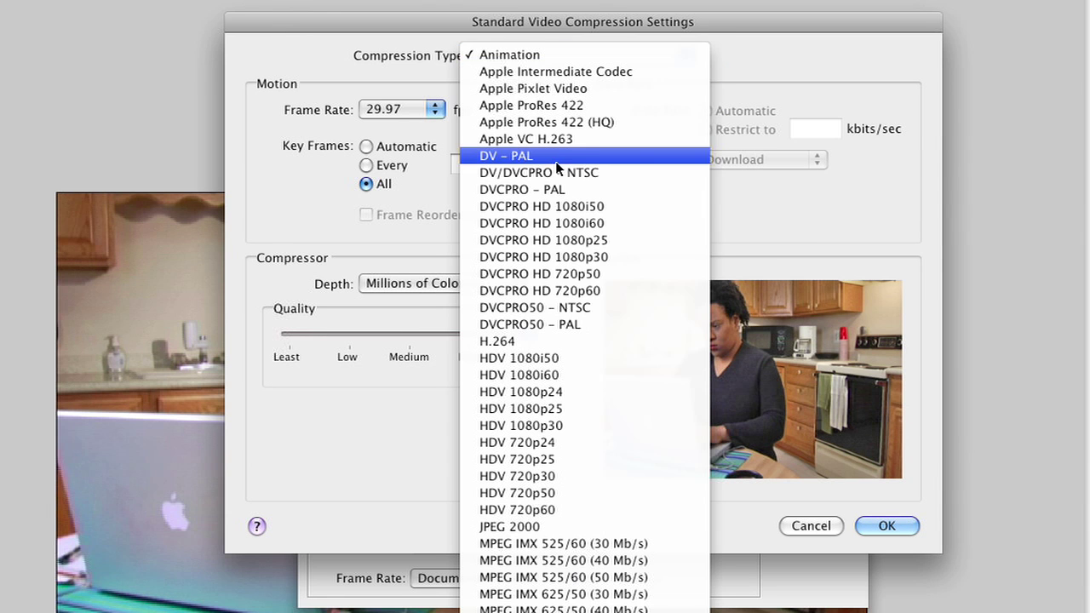
{"action": "left_click", "coordinate": [380, 488]}
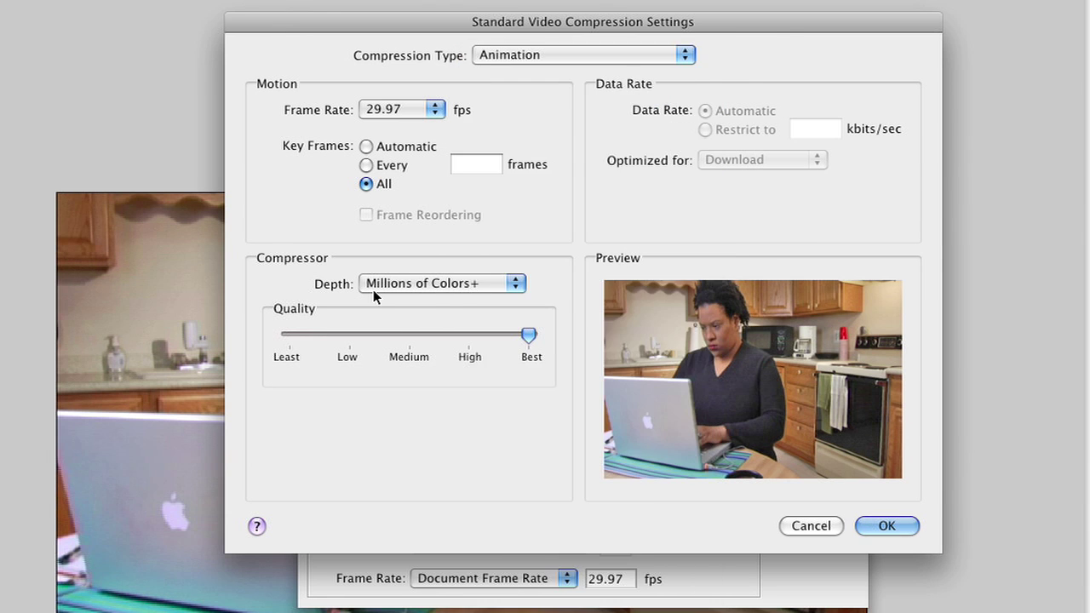
{"action": "left_click", "coordinate": [423, 283]}
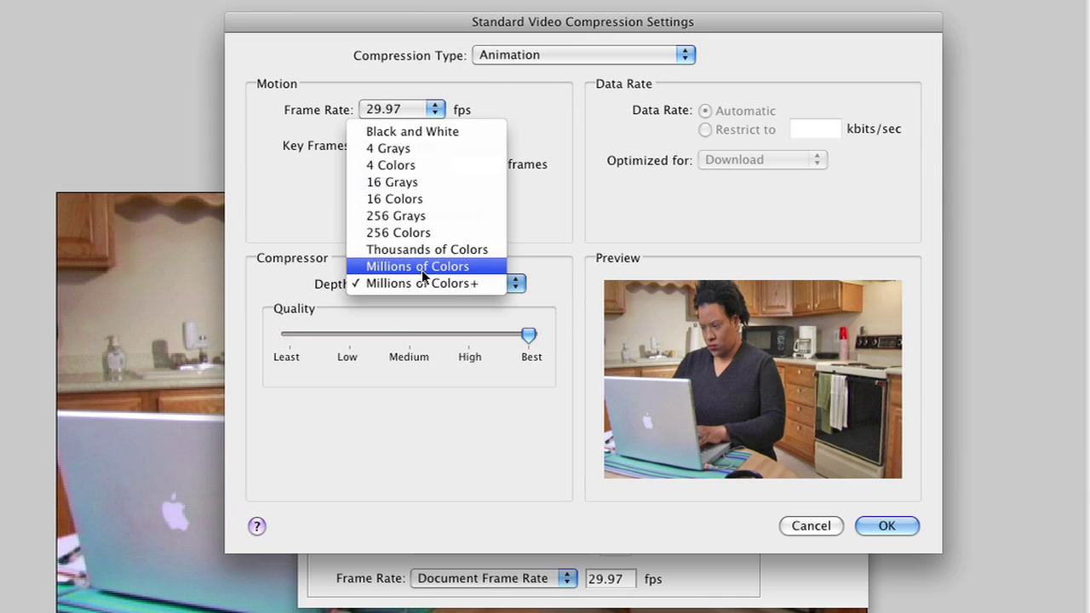
{"action": "left_click", "coordinate": [421, 268]}
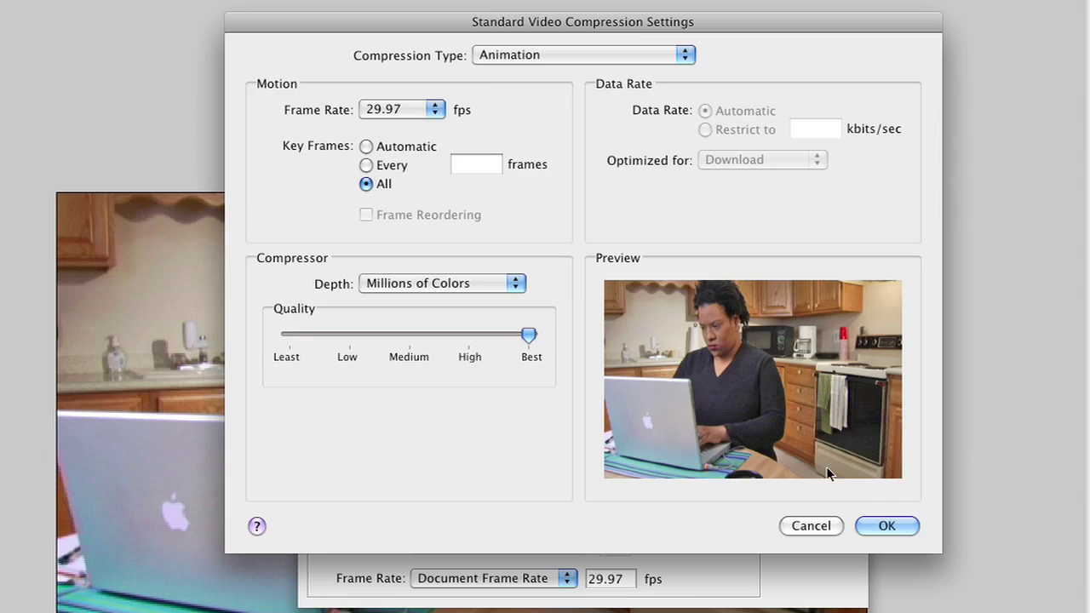
{"action": "left_click", "coordinate": [885, 525]}
{"action": "left_click", "coordinate": [698, 436]}
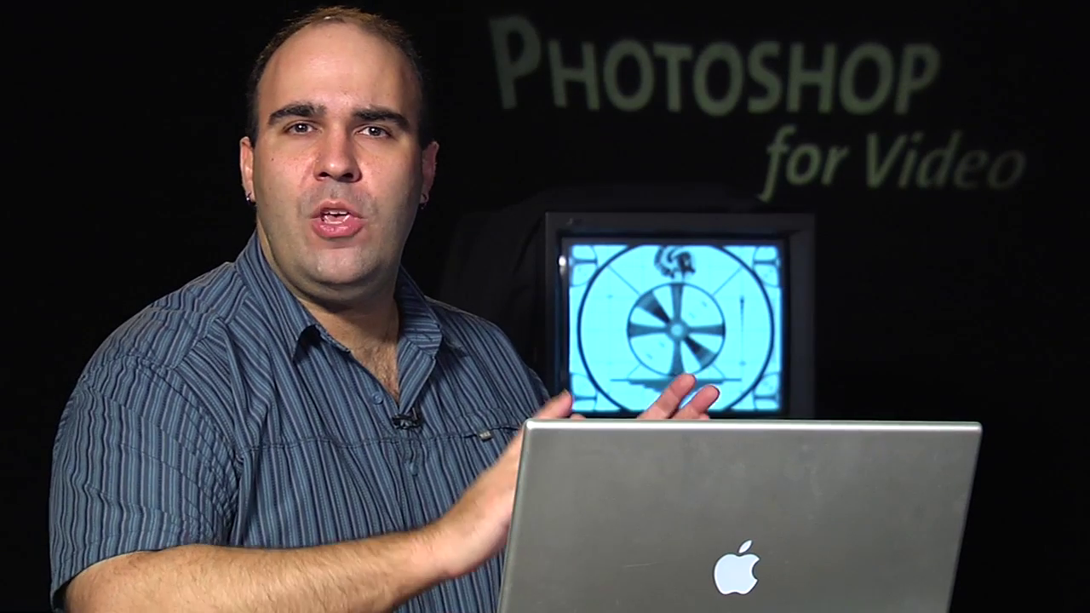